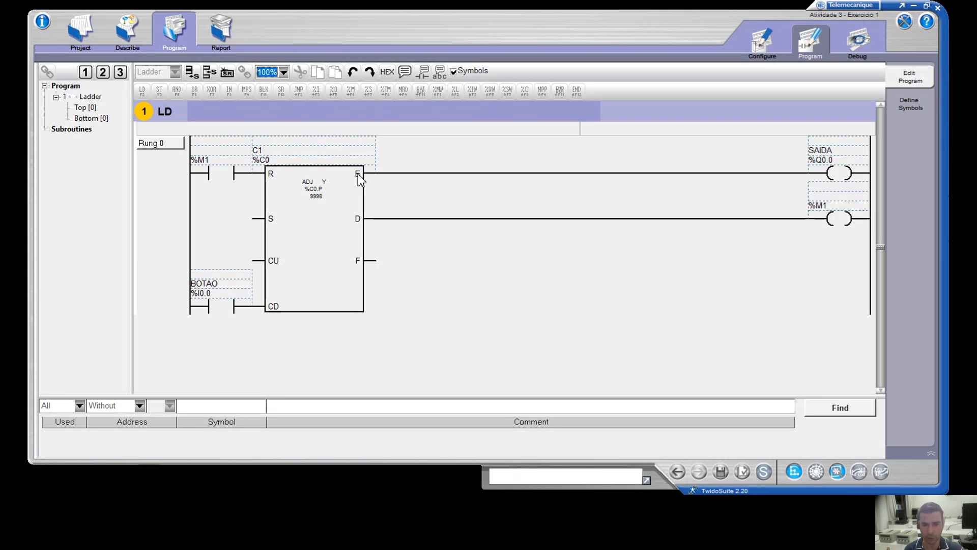
Step: Switch to the simulation of the counter program and launch the simulated controller in run mode
key("alt+Tab")
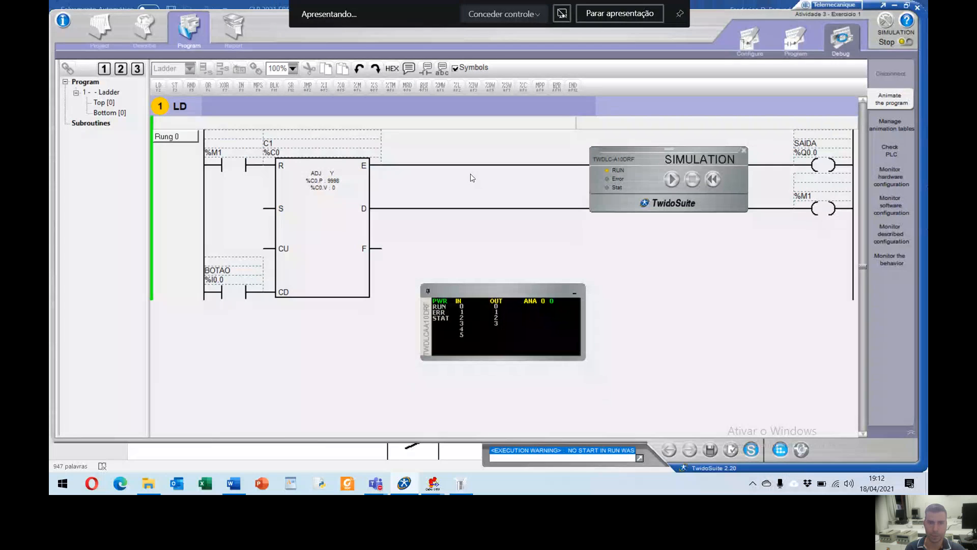
left_click(671, 179)
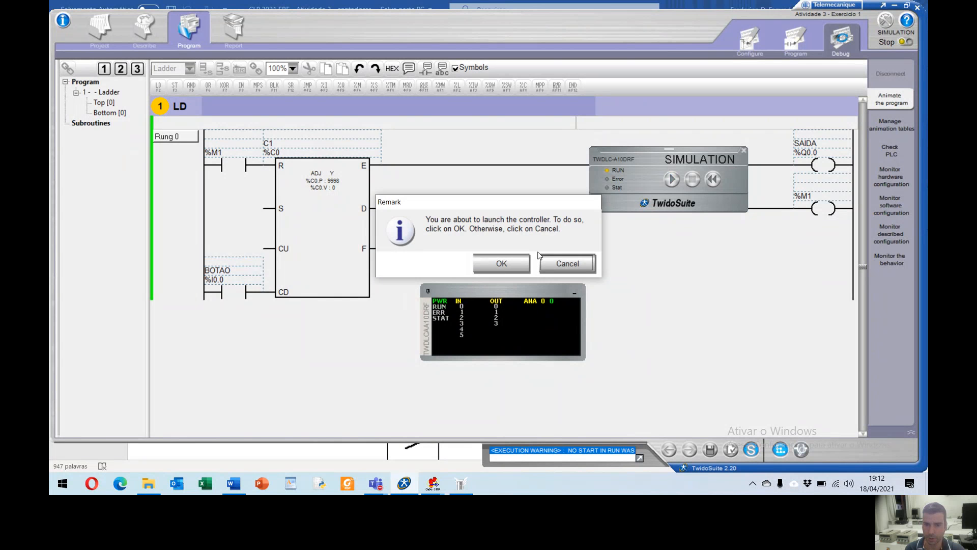
left_click(501, 264)
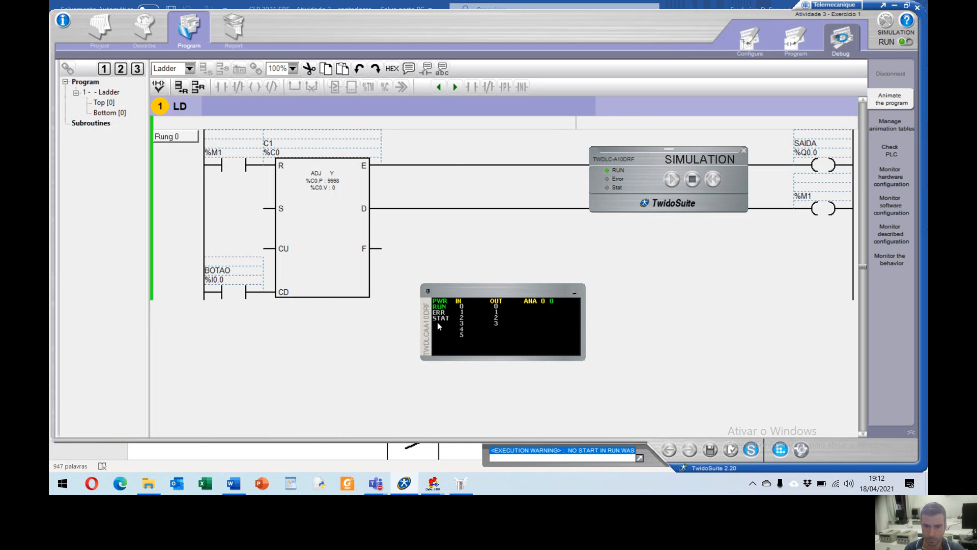
Step: Toggle input 0 on and off repeatedly to examine how counter %C0 drives output %Q0.0
left_click(462, 308)
left_click(461, 306)
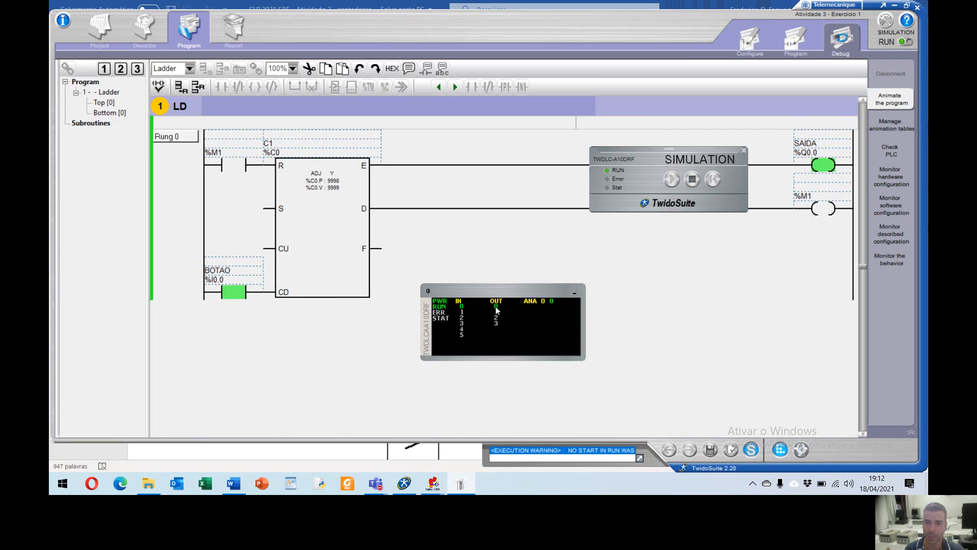
left_click(461, 307)
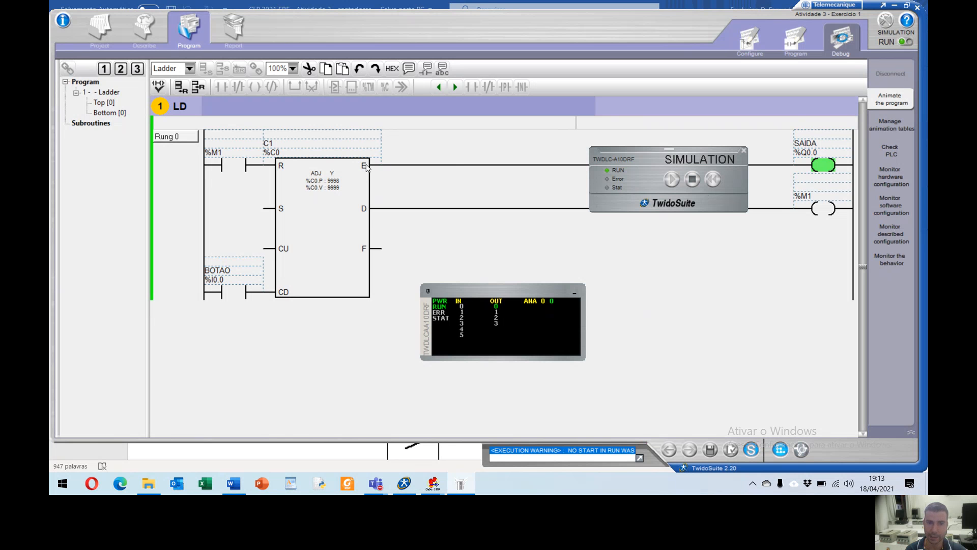
mouse_move(367, 171)
mouse_move(335, 193)
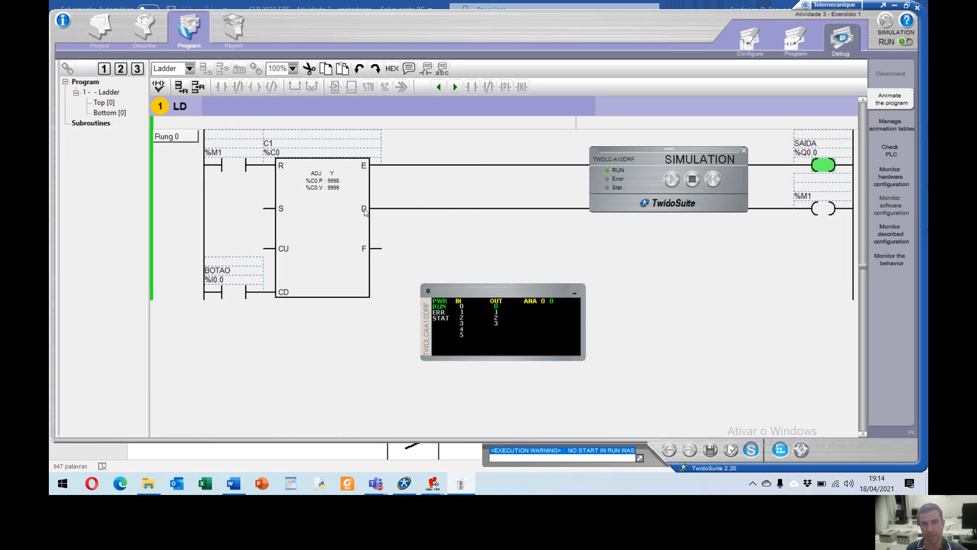
left_click(462, 309)
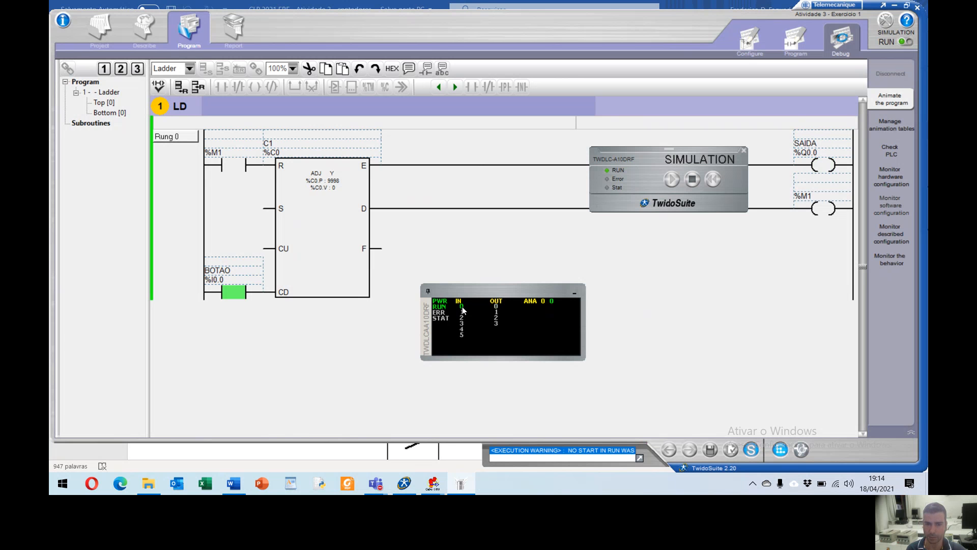
left_click(462, 309)
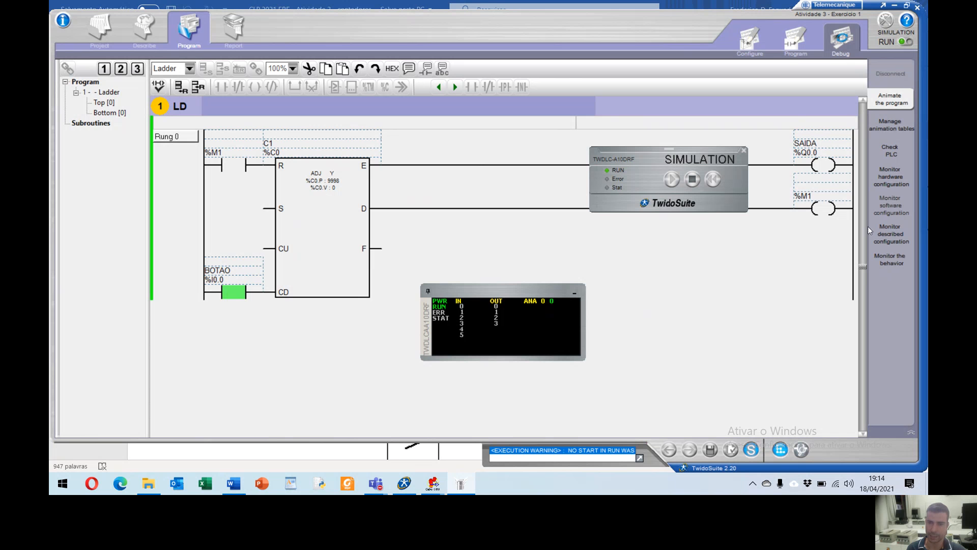
left_click(462, 309)
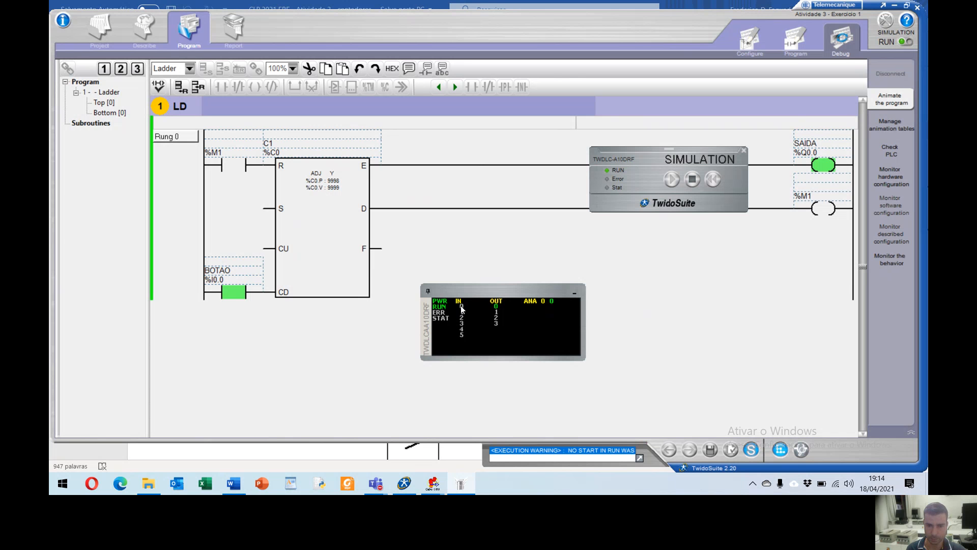
left_click(462, 309)
left_click(463, 309)
left_click(463, 308)
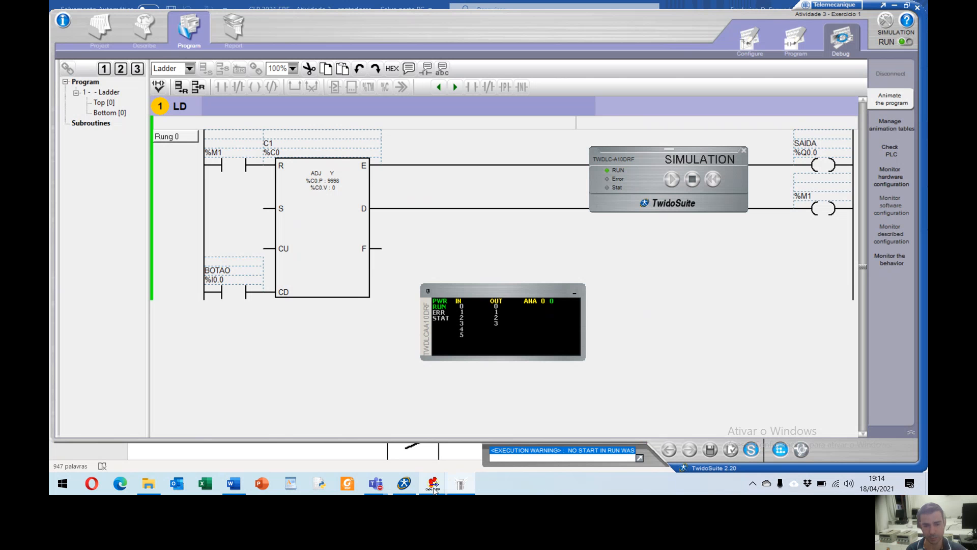
Step: Switch to the CADe_SIMU window containing contador-desafio1 and start the circuit simulation
mouse_move(434, 490)
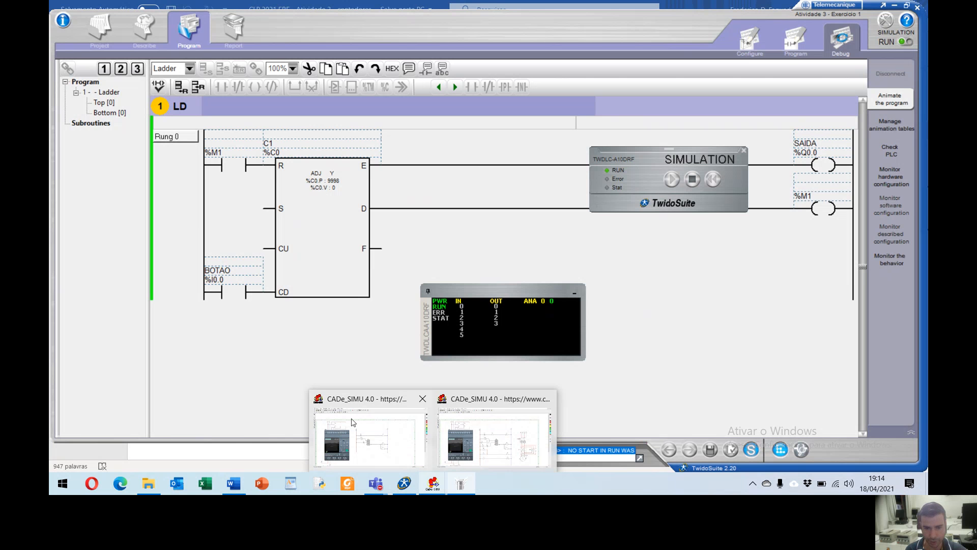
left_click(352, 422)
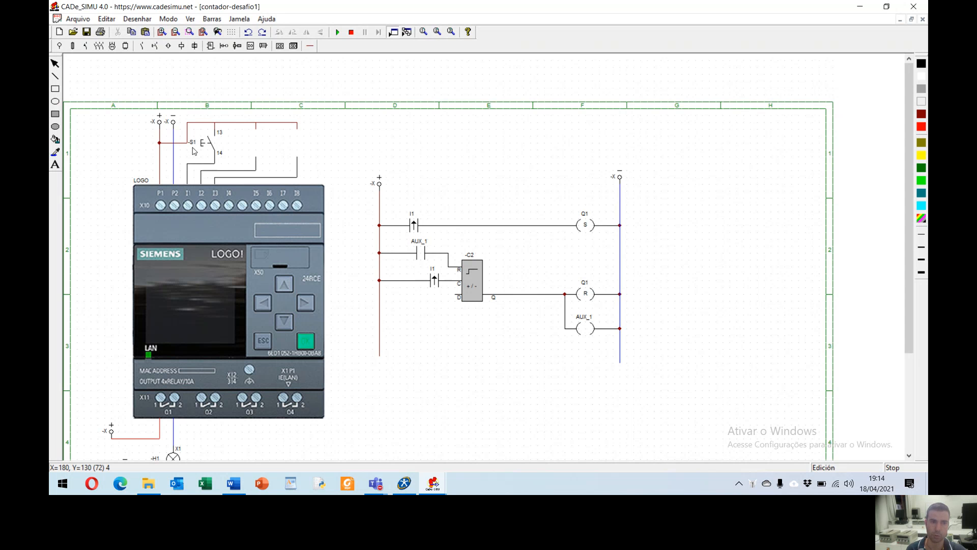
scroll(292, 397, "down", 1)
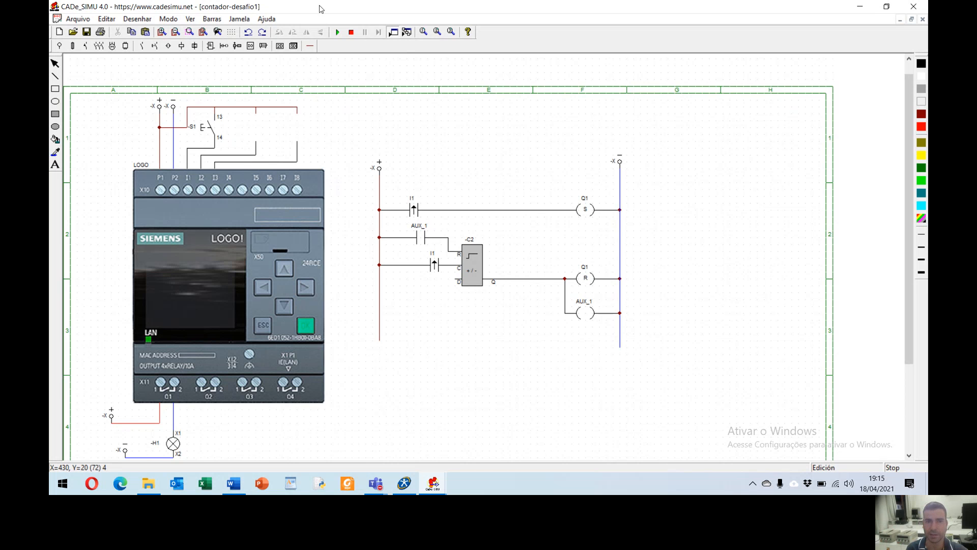
left_click(337, 32)
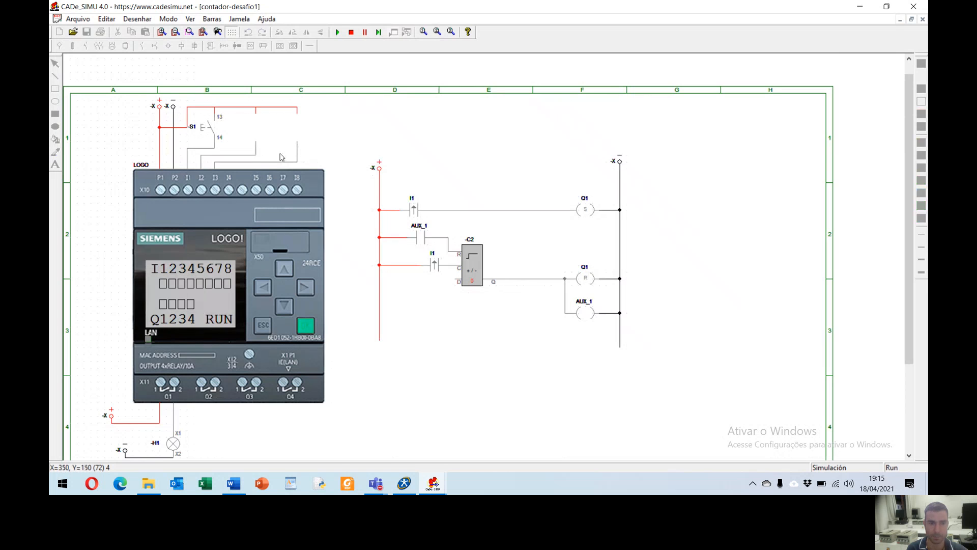
Step: Operate pushbutton S1 several times to test output Q1 and counter C2, and stop the simulation
left_click(216, 134)
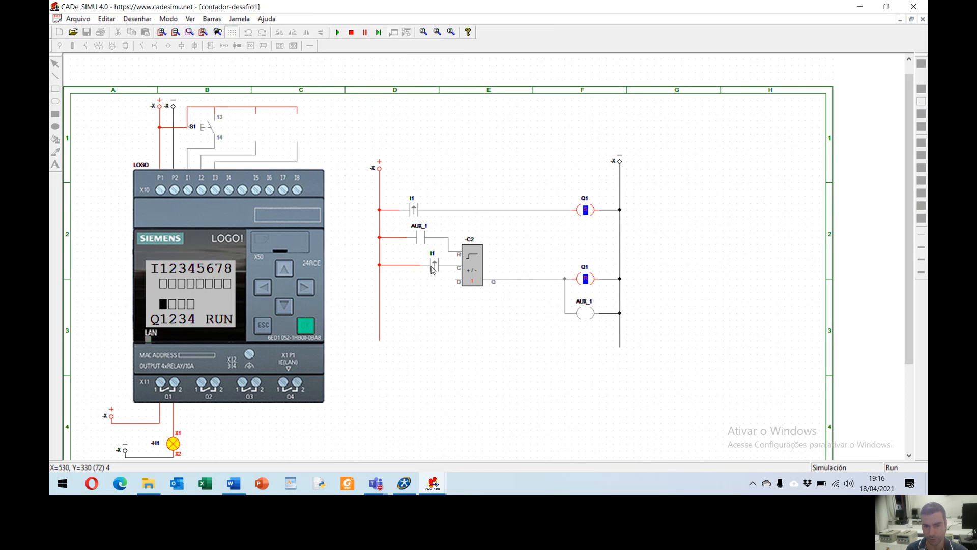
scroll(435, 269, "up", 1)
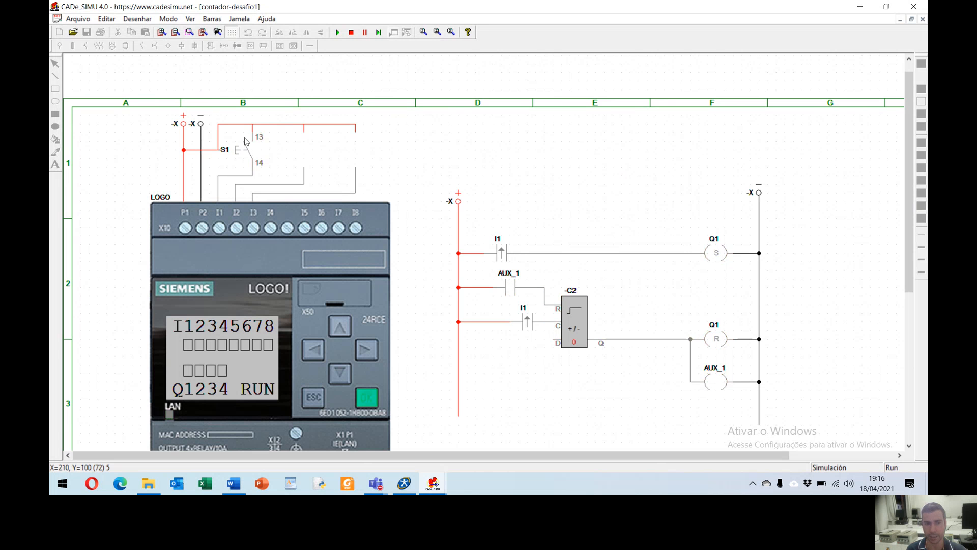
left_click(246, 155)
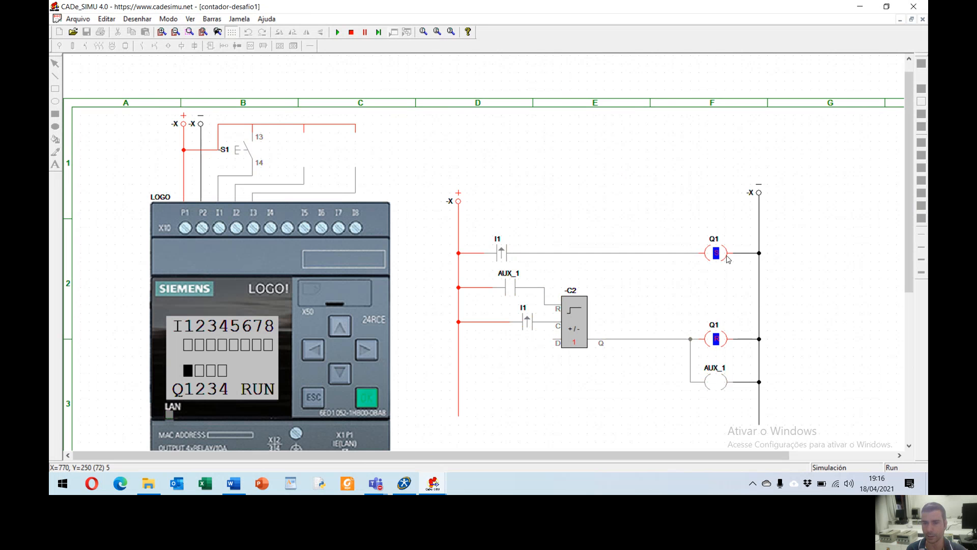
left_click(251, 153)
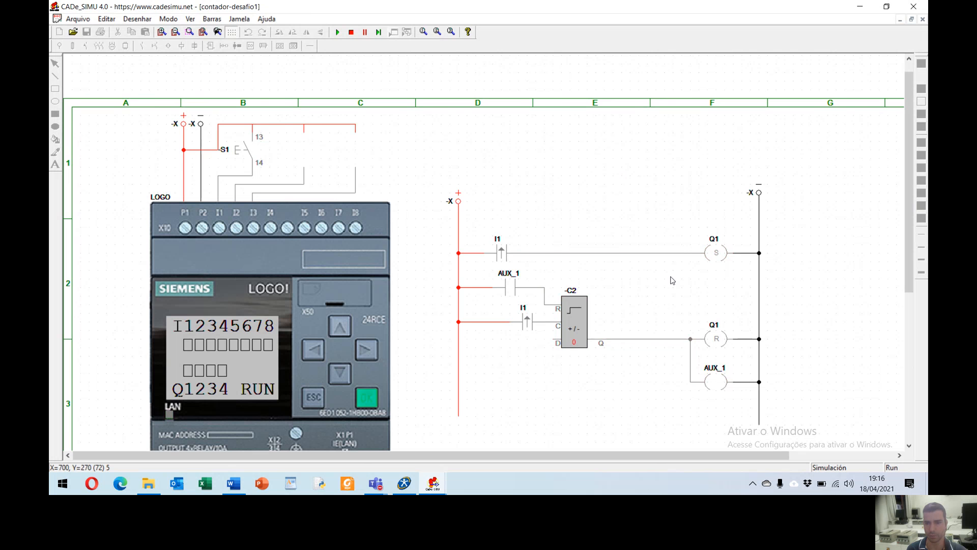
left_click(351, 31)
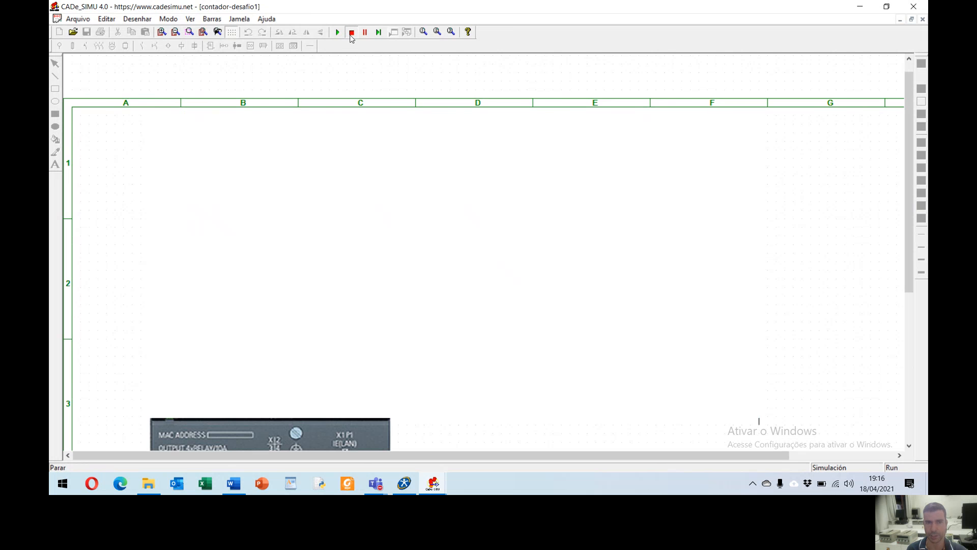
Step: Replace the rising-edge contact I1 on the first rung with a normally open contact
left_click_drag(529, 279, 475, 241)
key("Delete")
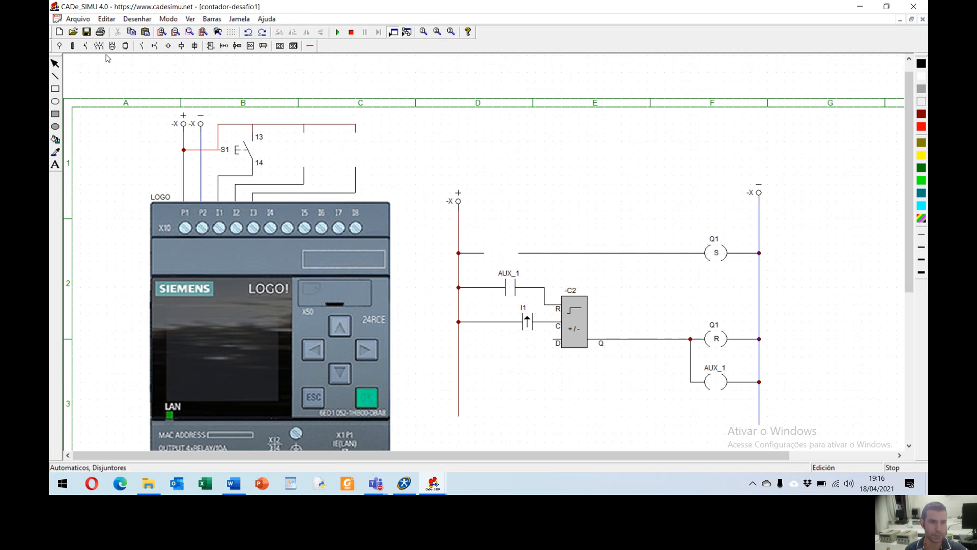
left_click(250, 47)
left_click(64, 62)
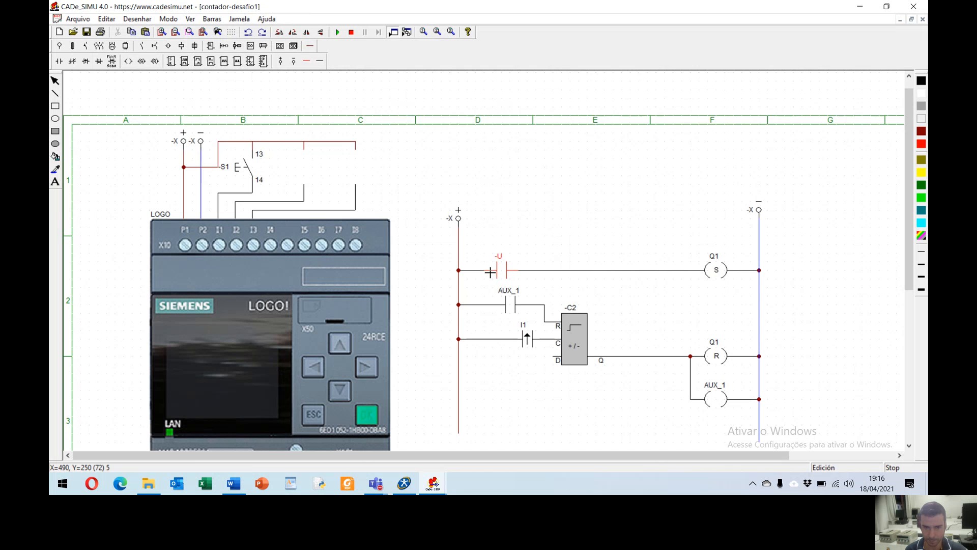
left_click(490, 272)
Step: Name the new normally open contact on the first rung I1
double_click(490, 272)
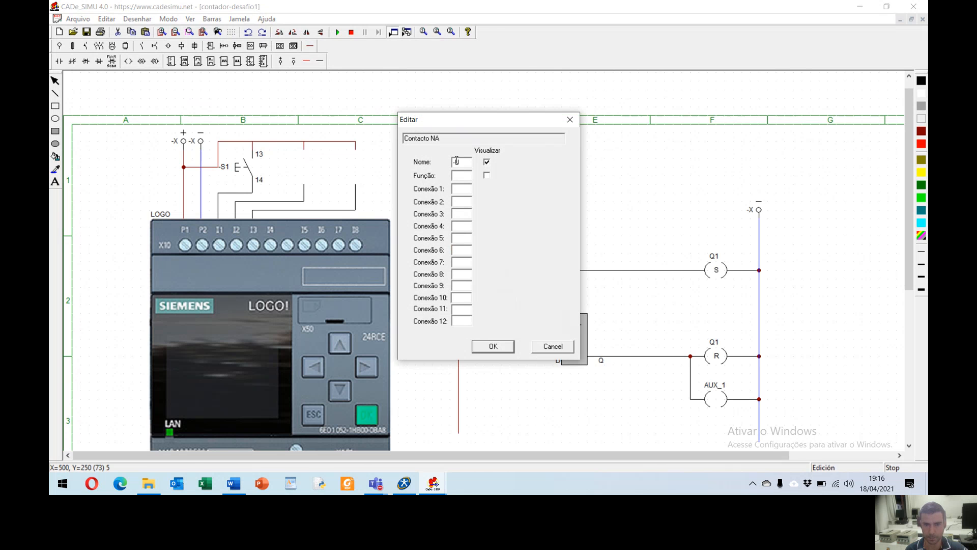
type("i1")
key("BackSpace")
key("BackSpace")
key("Caps_Lock")
type("I1")
key("Return")
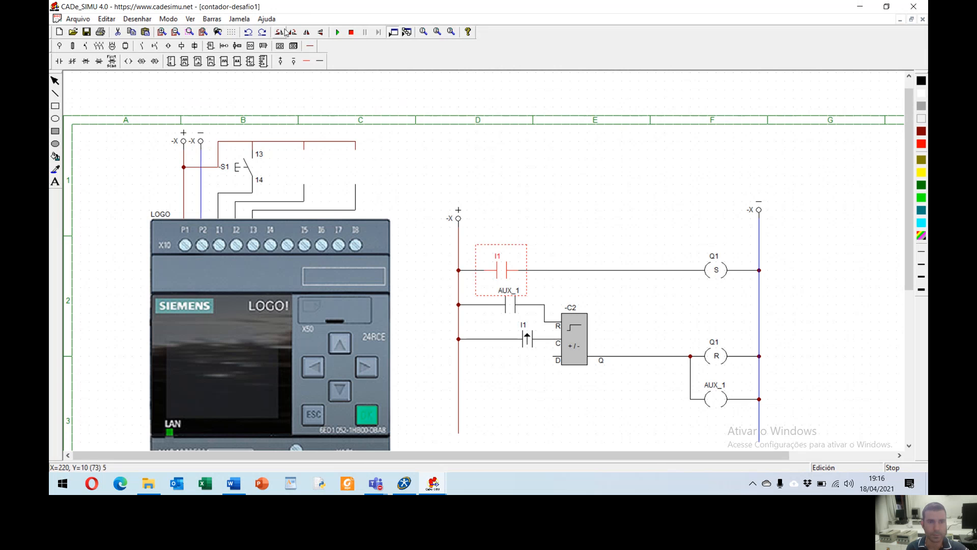
Step: Simulate the circuit with the normally open I1 contact, operating S1 repeatedly to check Q1, and stop the simulation
left_click(337, 32)
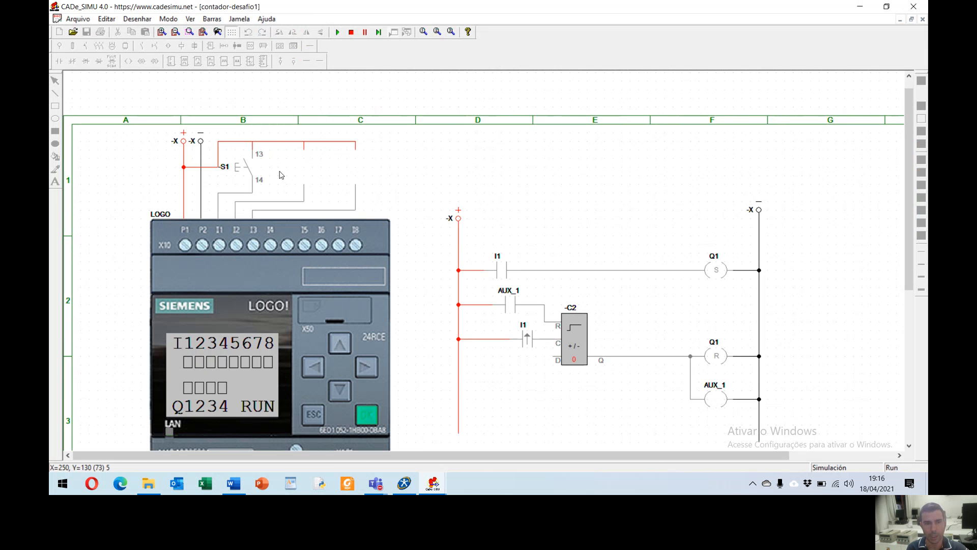
left_click(249, 172)
left_click(250, 172)
left_click(250, 172)
left_click(250, 172)
left_click(250, 172)
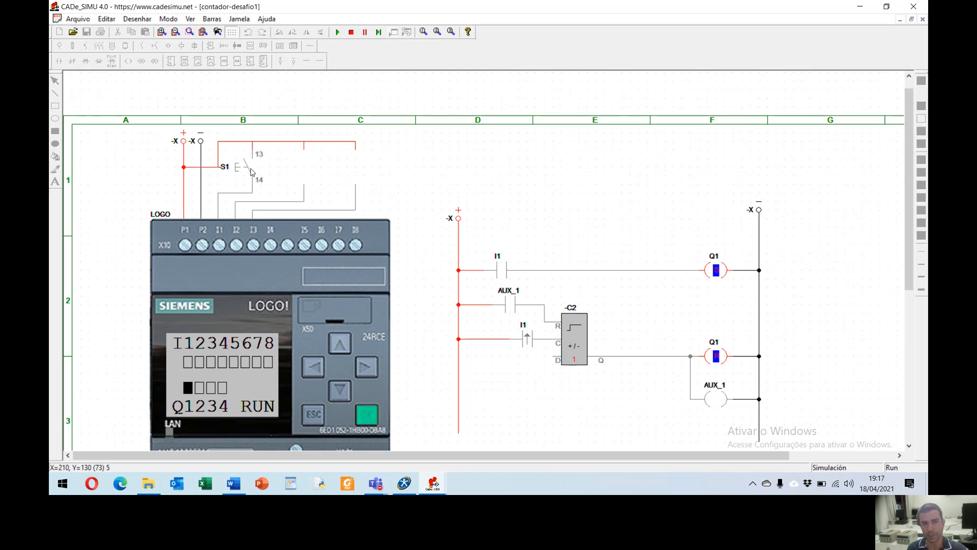
left_click(251, 172)
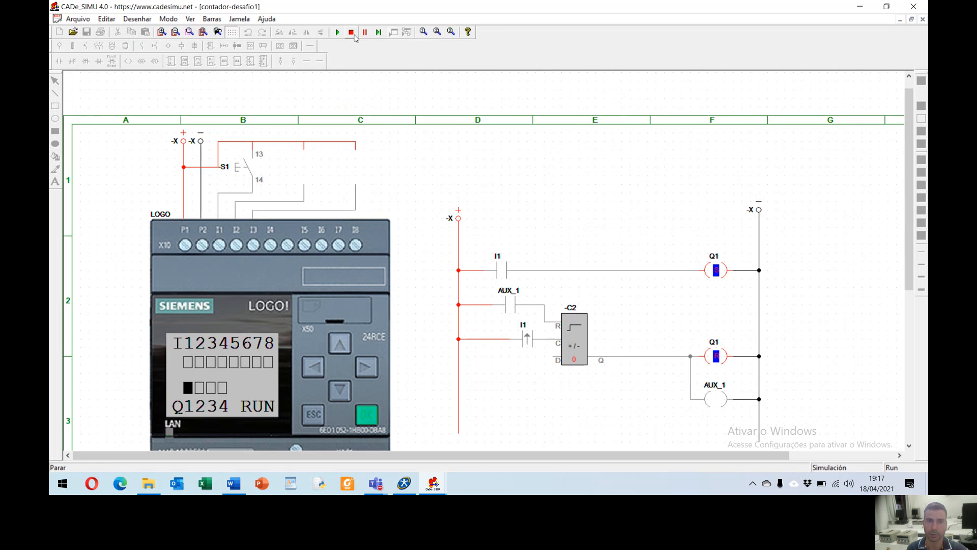
left_click(354, 35)
Step: Replace the normally open contact on the first rung with a rising-edge contact named I1
left_click(503, 271)
key("Delete")
left_click(85, 63)
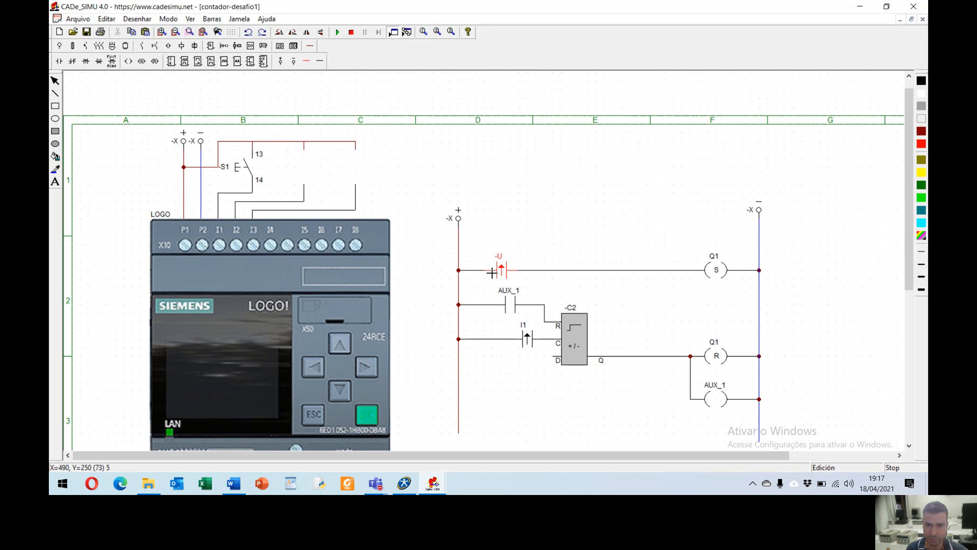
left_click(491, 273)
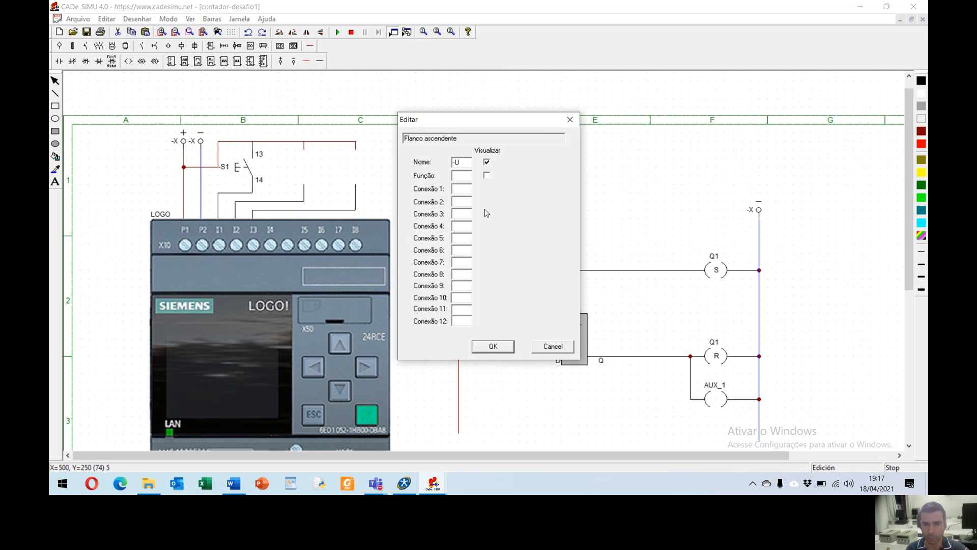
type("I1")
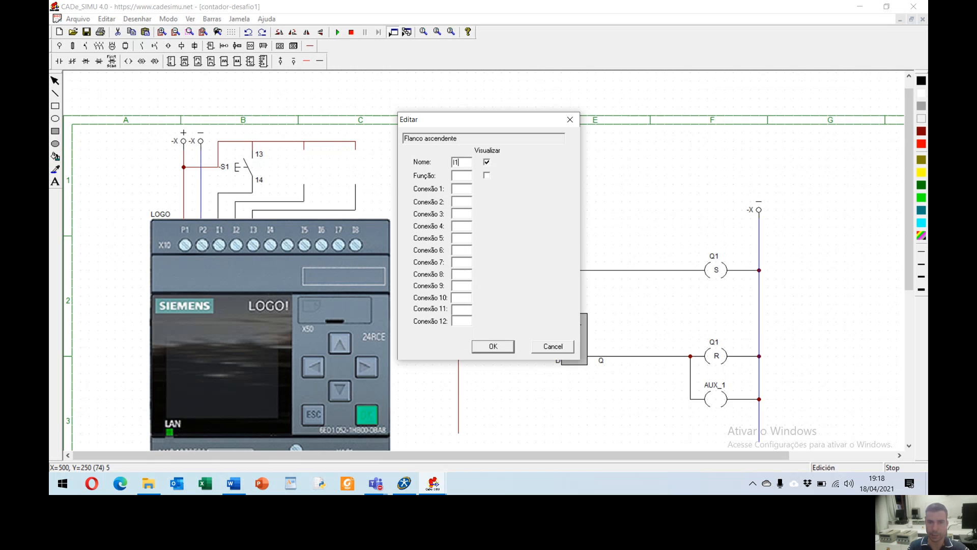
key("Return")
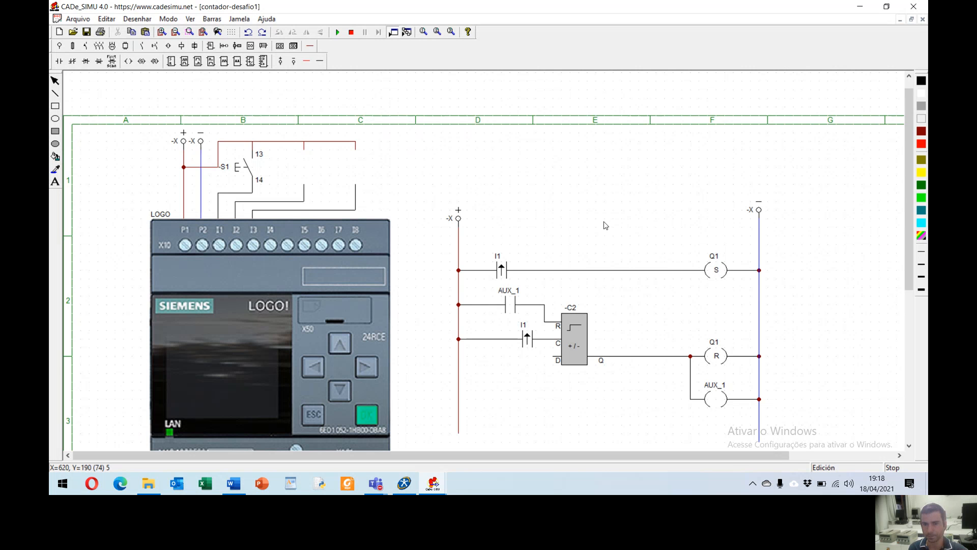
Step: Retest the rising-edge circuit by operating S1 in simulation, stop it, and check the connection limits of counter C2
left_click(337, 31)
left_click(246, 170)
left_click(246, 171)
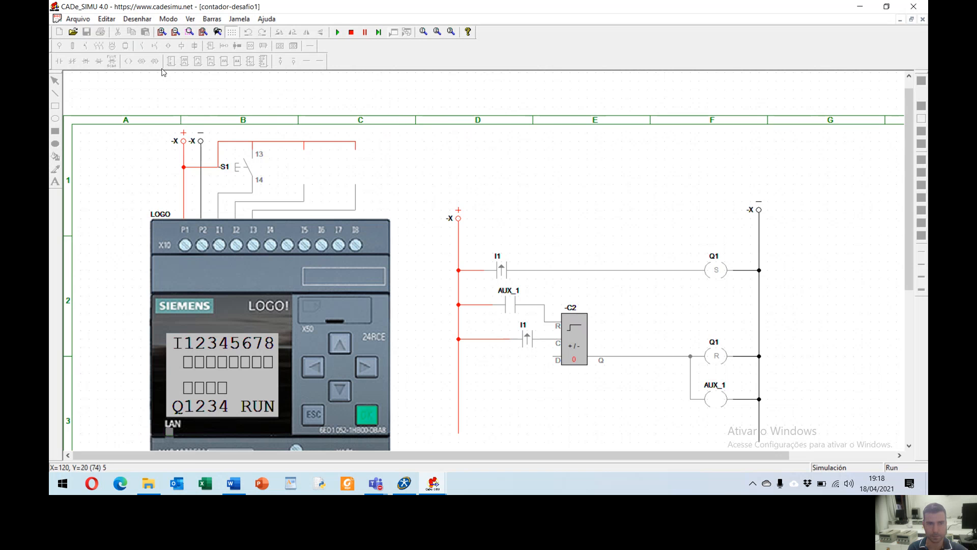
left_click(351, 33)
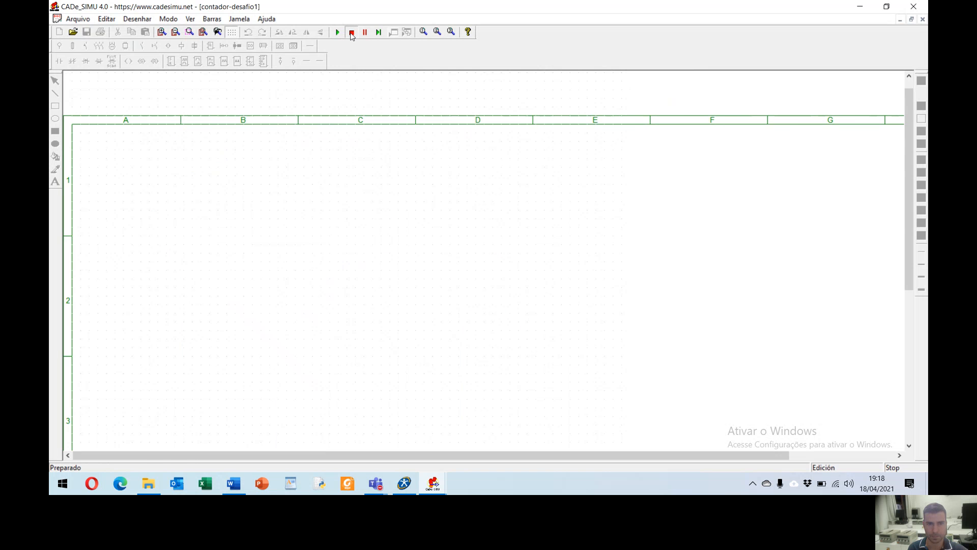
double_click(574, 325)
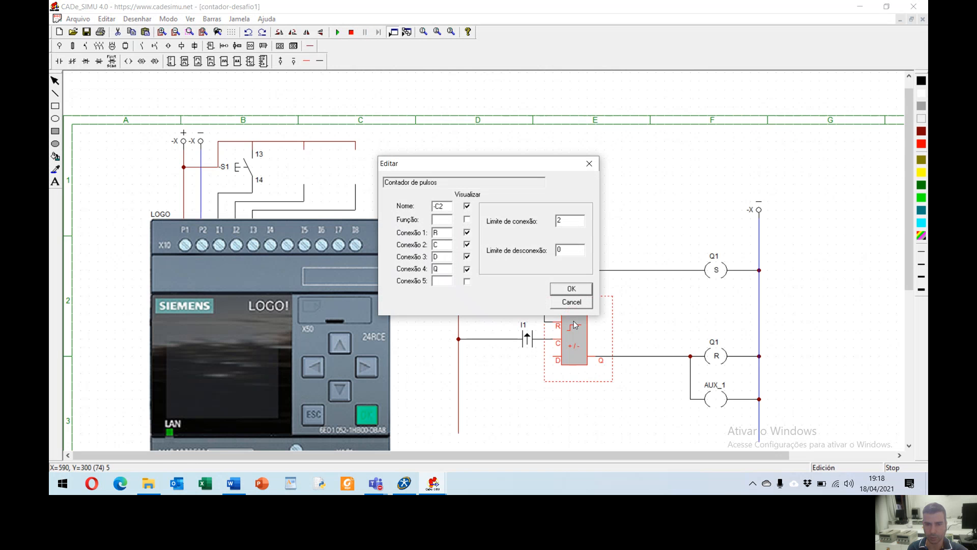
left_click(570, 290)
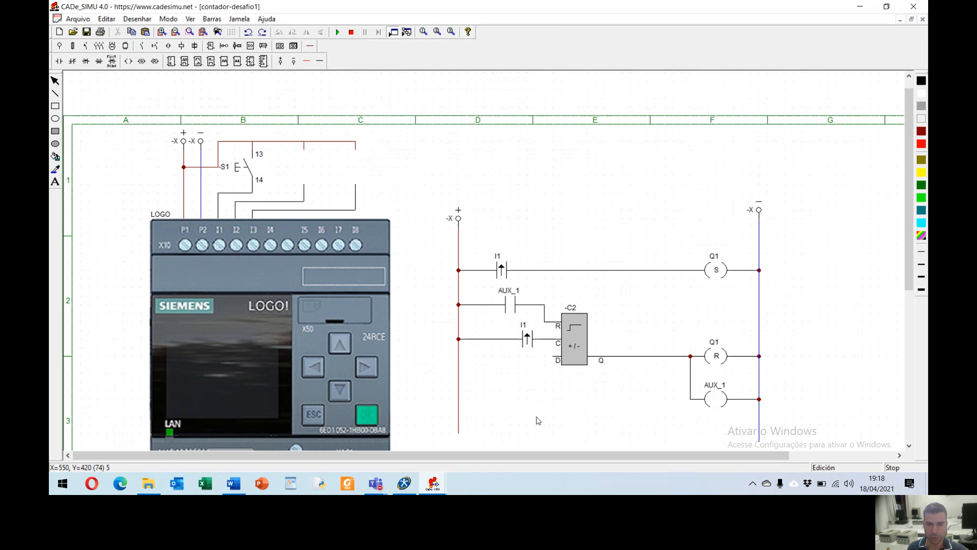
Step: Switch to the Word document with the counter activity and show challenge 2 with its Q1/Q2 diagram
left_click(230, 484)
scroll(271, 319, "down", 2)
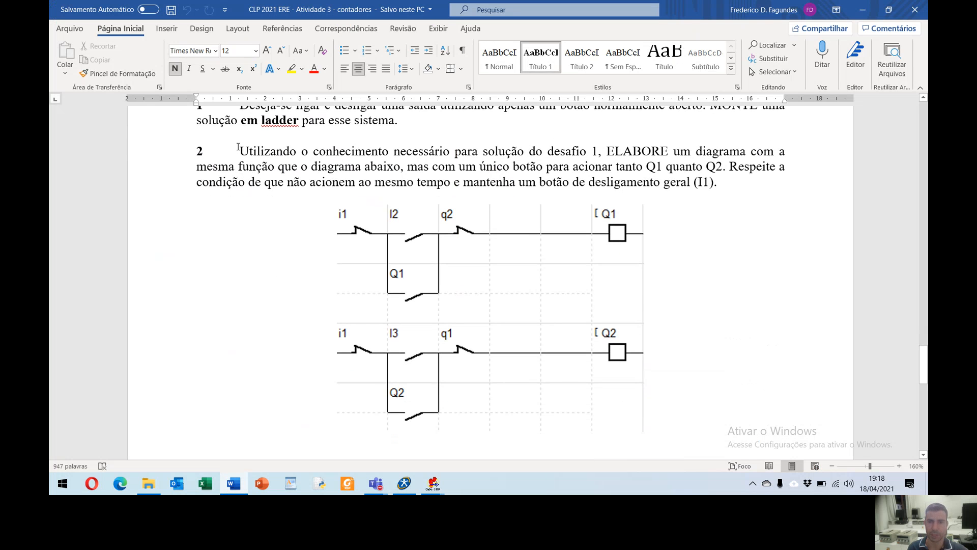
Step: Highlight the challenge 2 statement in two parts, first the reference to challenge 1, followed by the diagram requirements, and clear the selection
left_click_drag(241, 150, 605, 151)
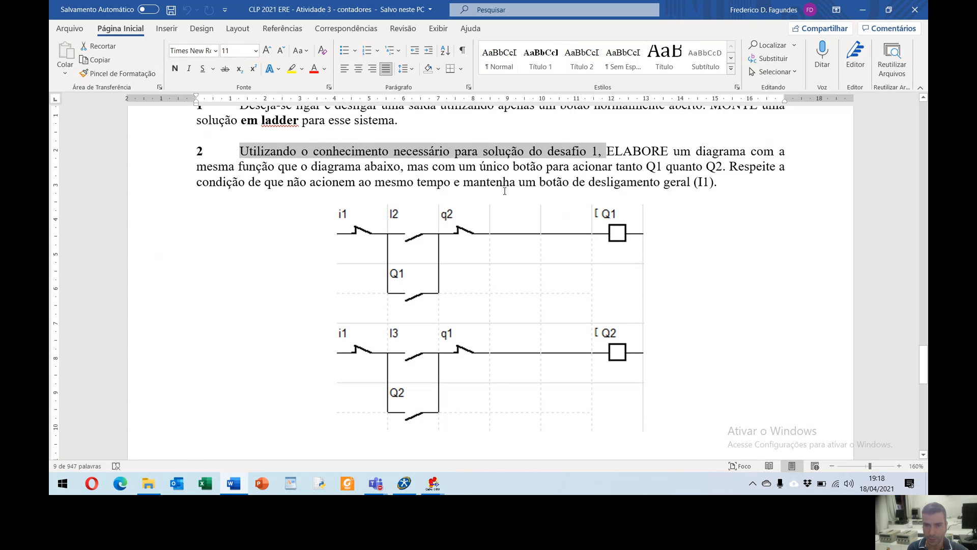
left_click(501, 185)
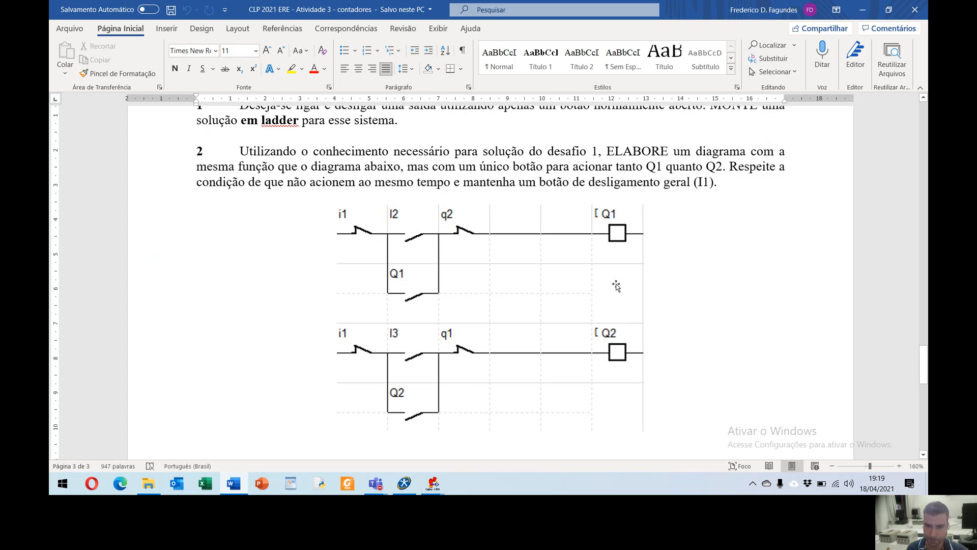
left_click_drag(633, 155, 720, 182)
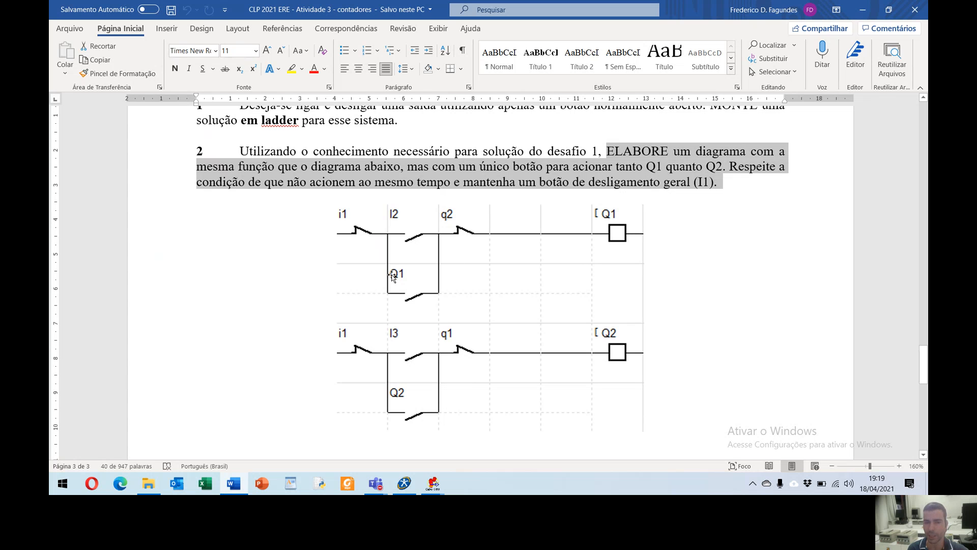
left_click(755, 261)
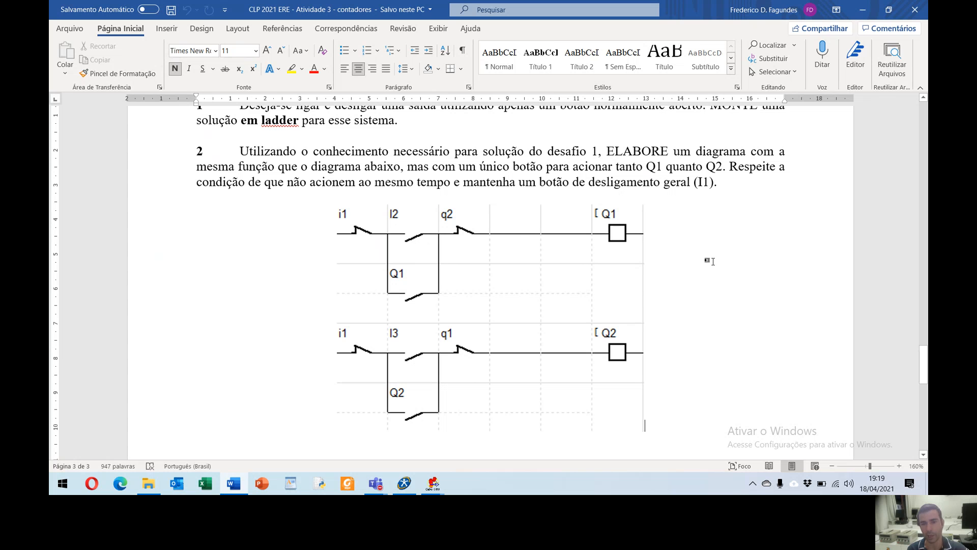
Step: Switch to the contador-desafio2 circuit in CADe_SIMU and examine its ladder logic, S2 button and motor power circuit
left_click(433, 483)
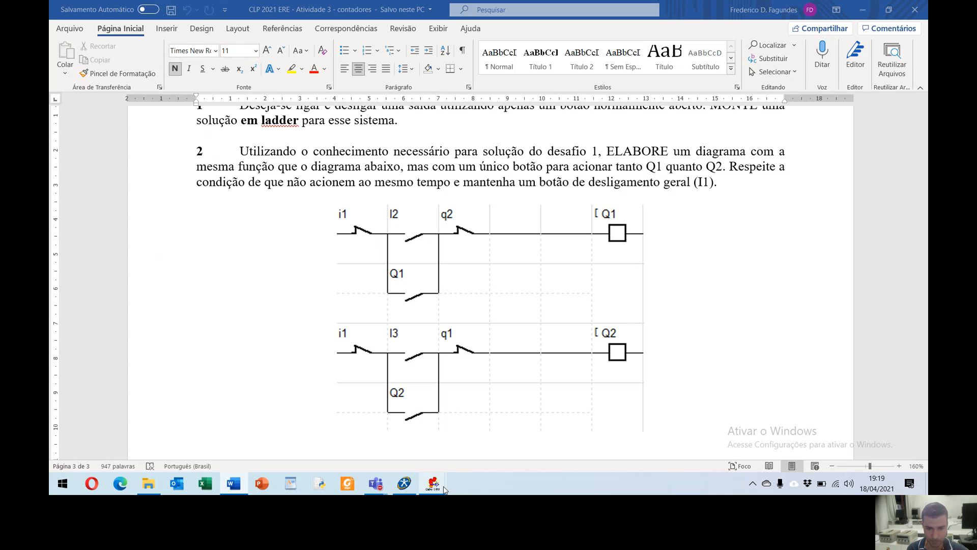
left_click(506, 419)
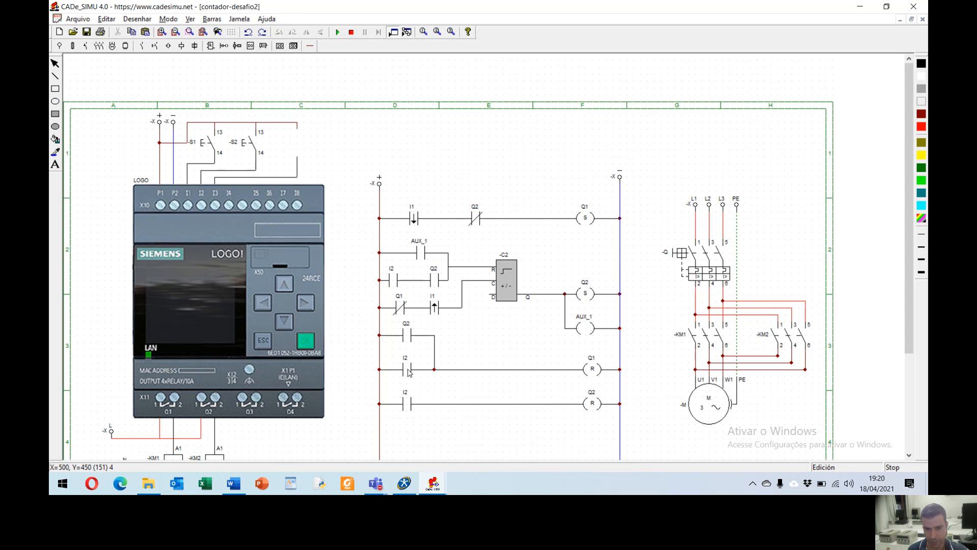
left_click(254, 145)
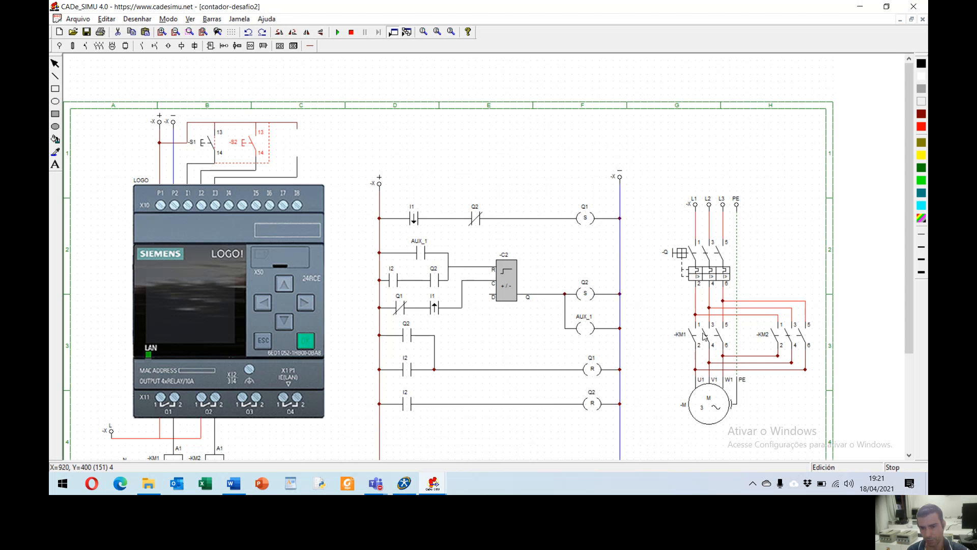
scroll(383, 330, "down", 1)
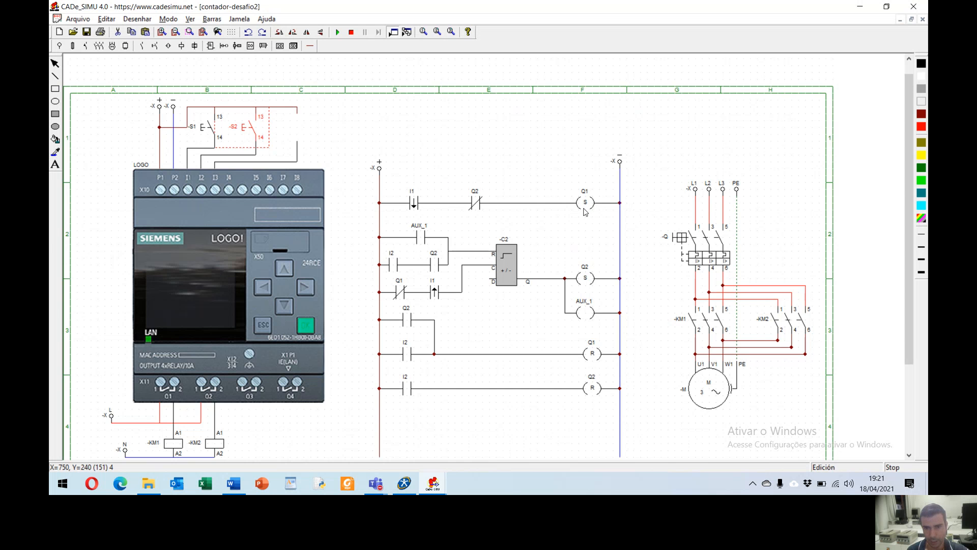
Step: Start the simulation, operate S1 to activate Q1, and close the motor breaker Q
left_click(337, 32)
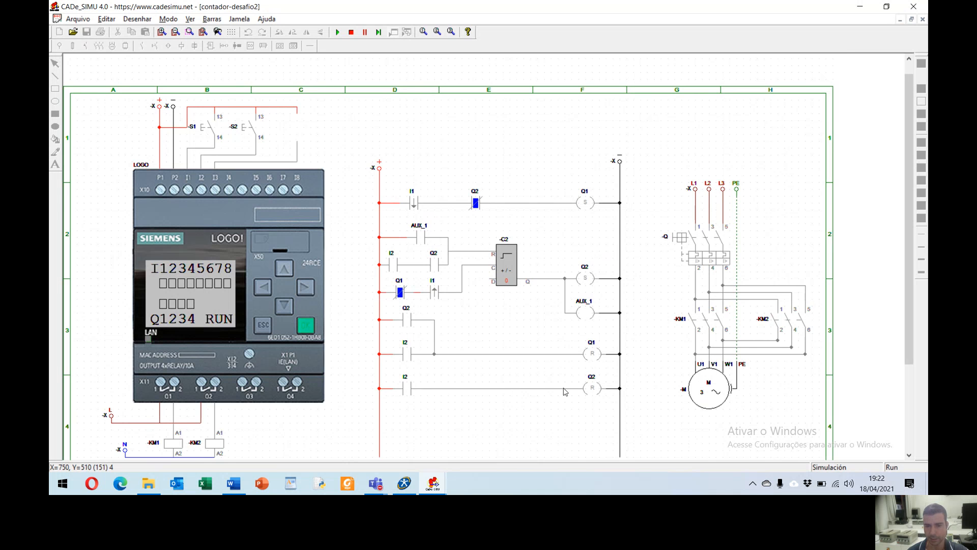
left_click(209, 127)
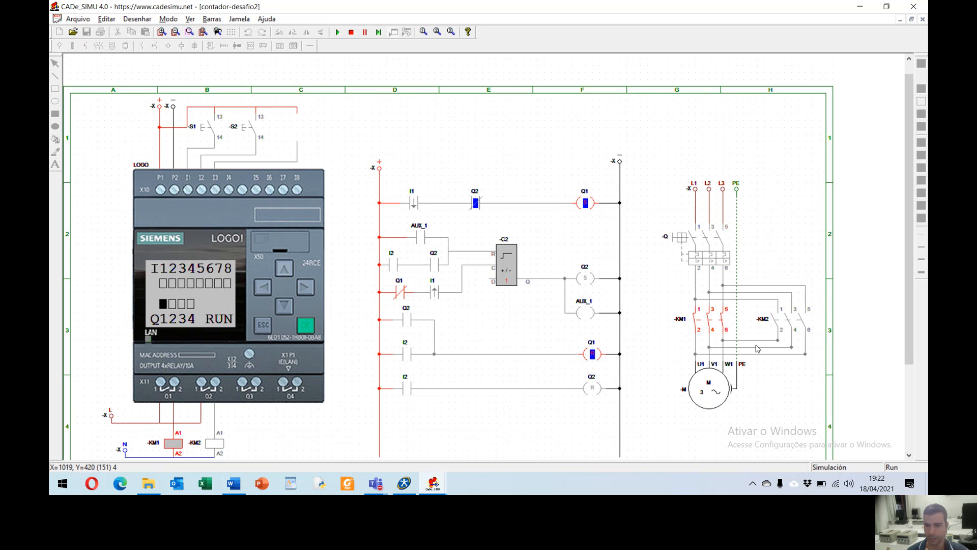
left_click(708, 241)
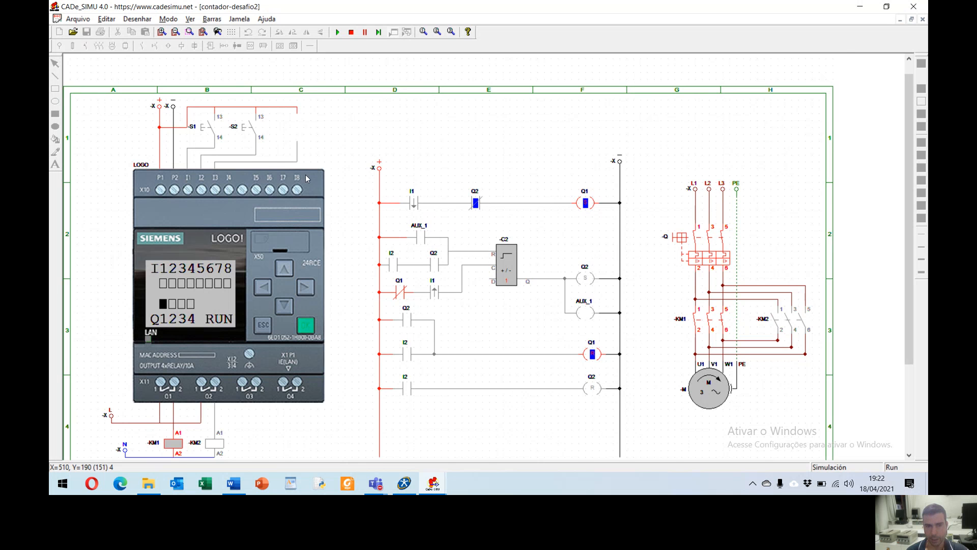
Step: Operate S1 repeatedly while Q1 is active to test the interlock against Q2
left_click(215, 128)
left_click(214, 128)
left_click(214, 128)
left_click(214, 128)
left_click(214, 128)
left_click(215, 128)
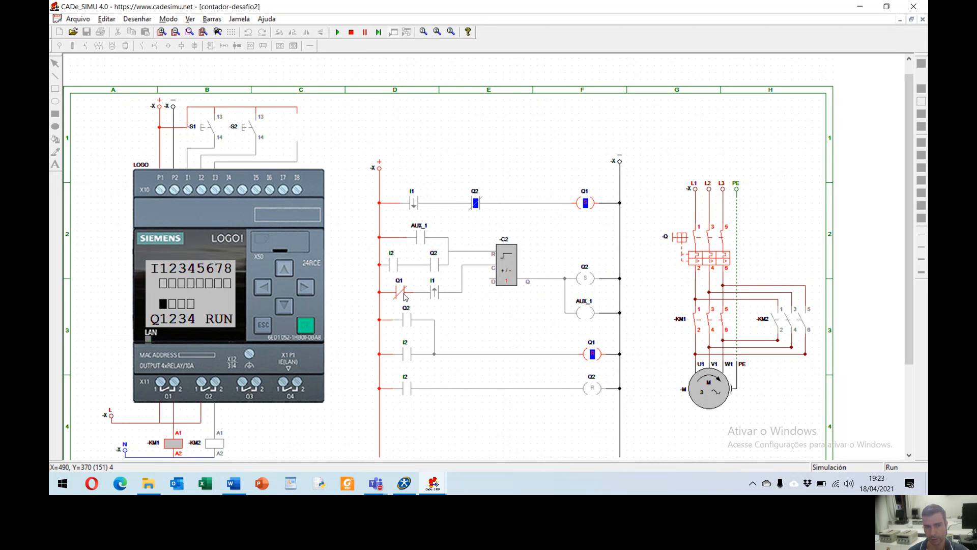
left_click(212, 129)
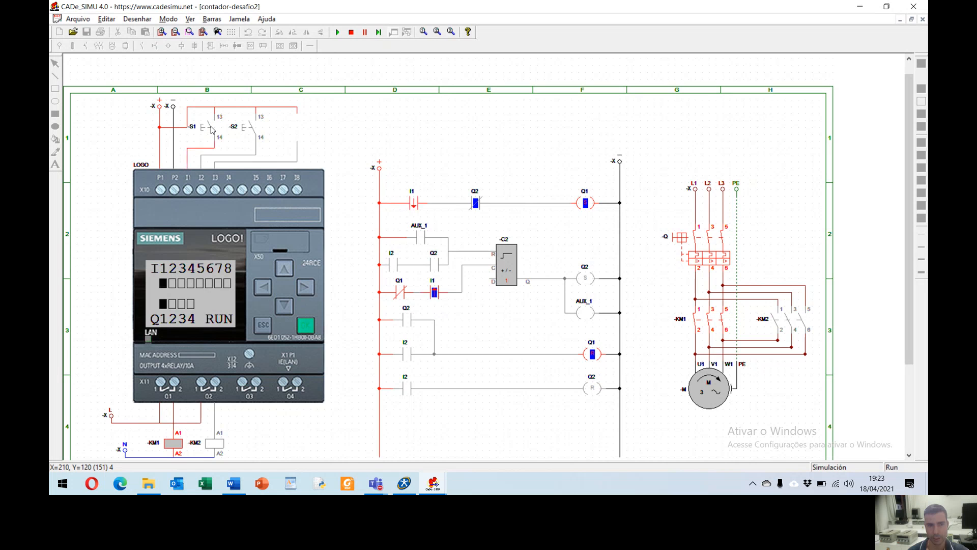
left_click(211, 129)
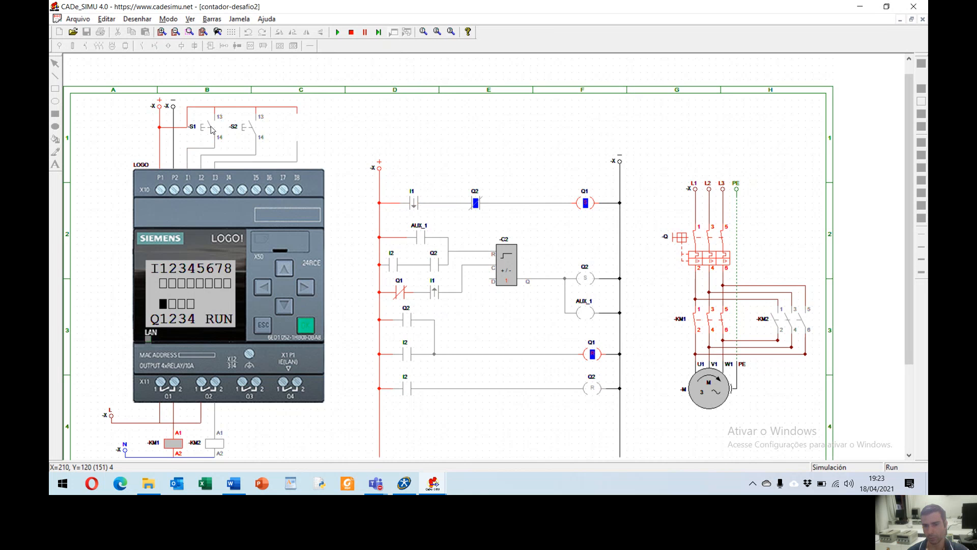
Step: Switch off Q1 with S2 and operate S1 repeatedly to test starting and holding Q2
left_click(256, 129)
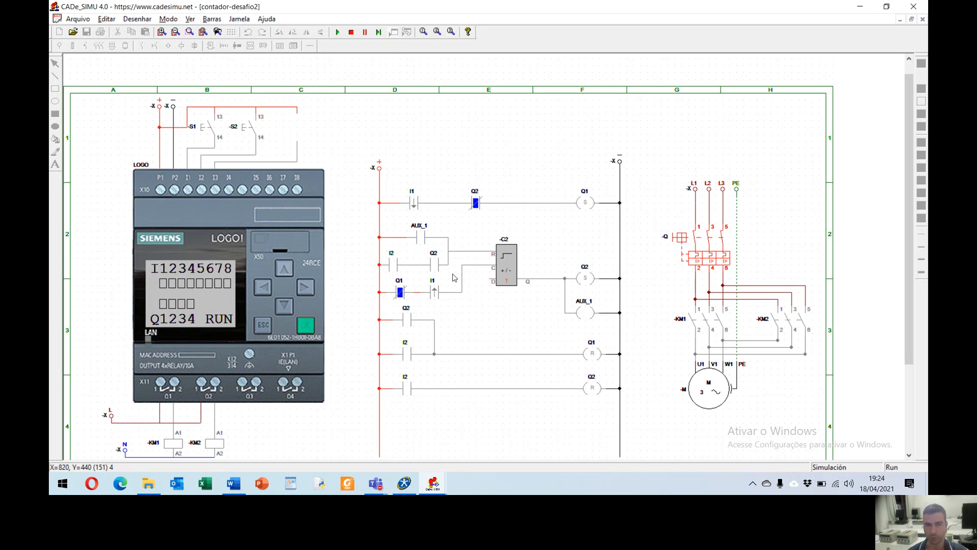
left_click(213, 129)
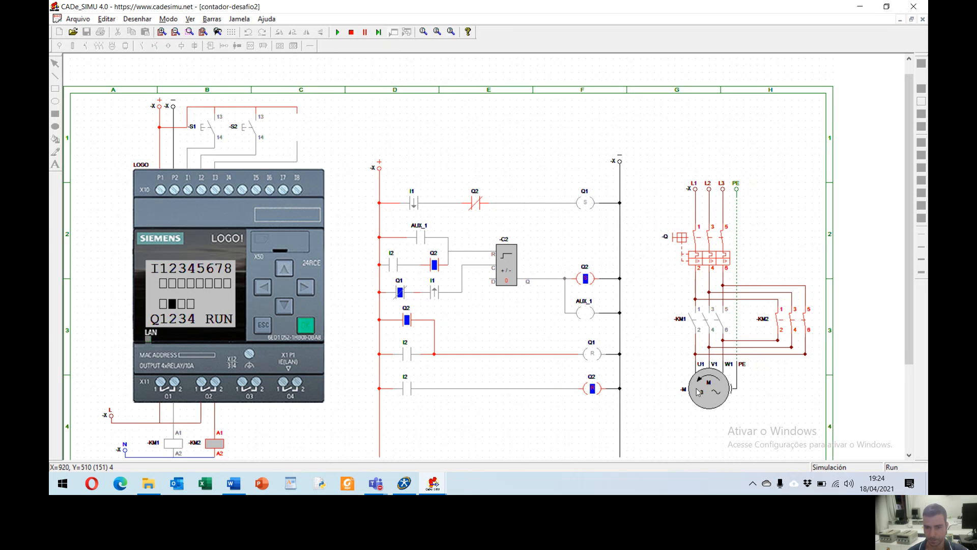
left_click(213, 129)
left_click(213, 129)
left_click(212, 129)
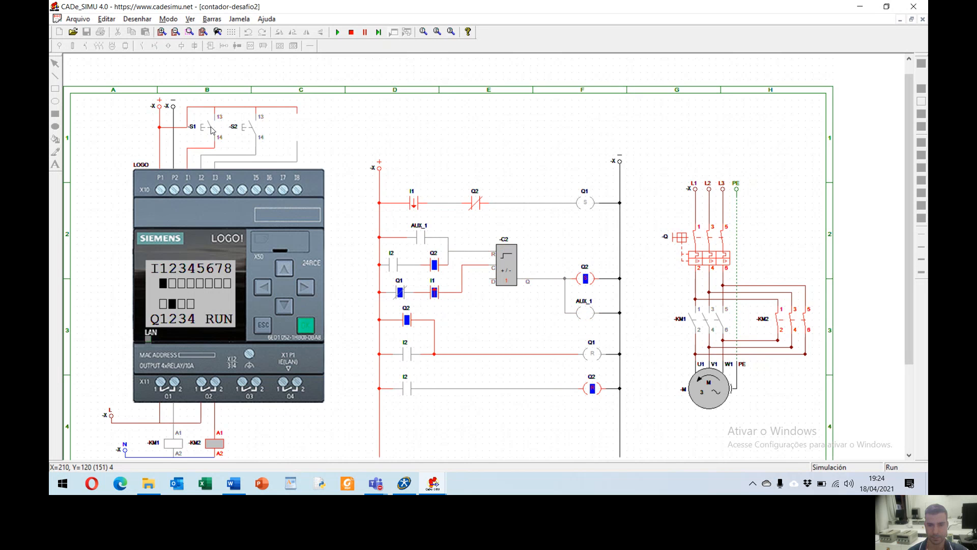
Step: Alternate between S2 and S1 to test the changeover between Q1 and Q2, and stop the simulation
left_click(253, 129)
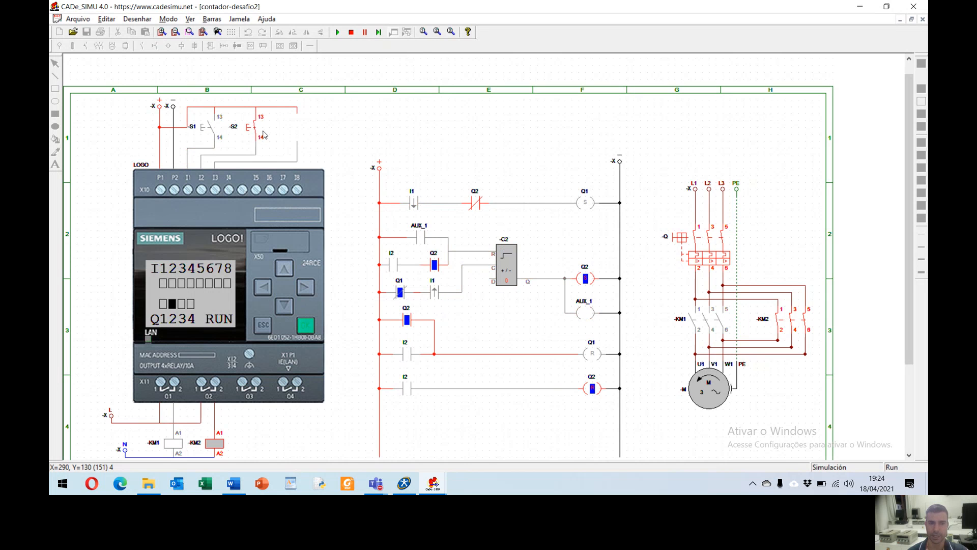
left_click(213, 129)
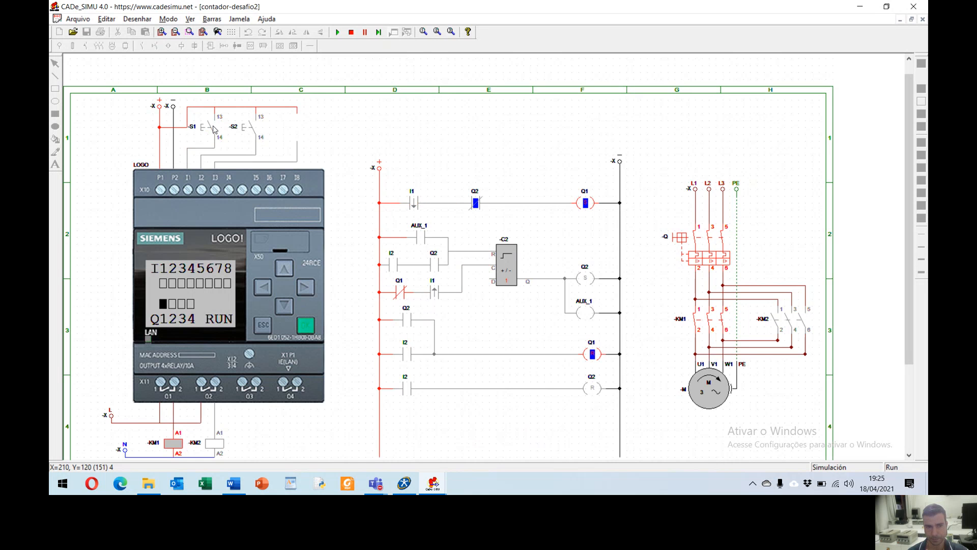
left_click(254, 129)
left_click(209, 128)
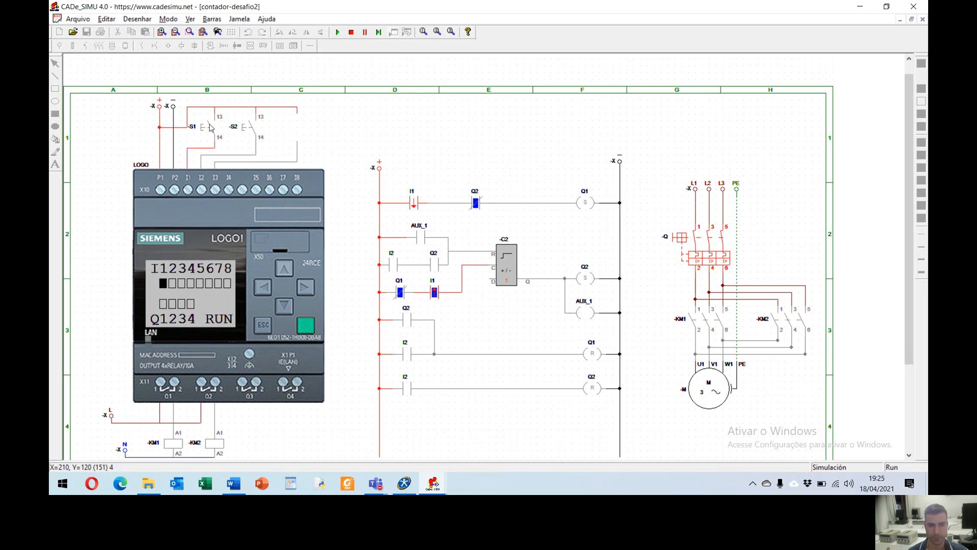
left_click(248, 128)
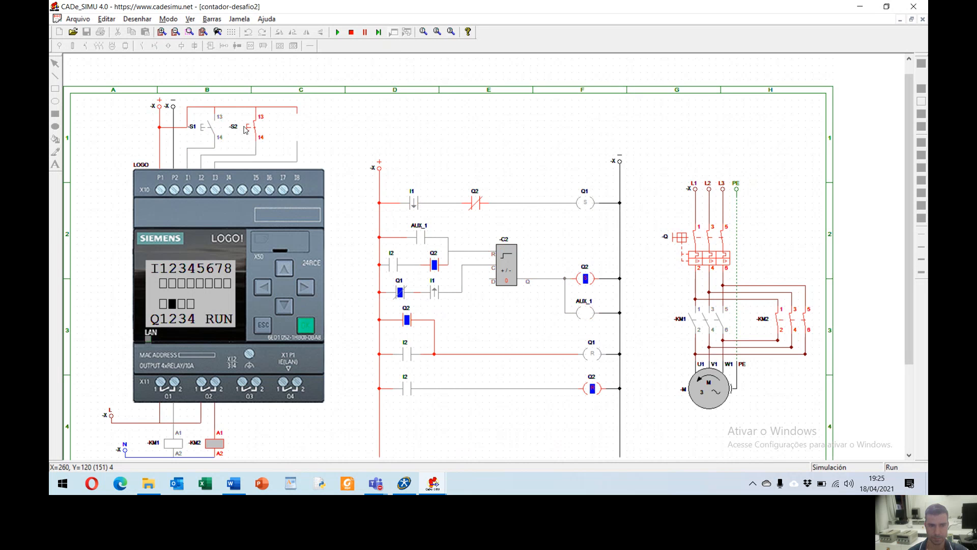
left_click(213, 129)
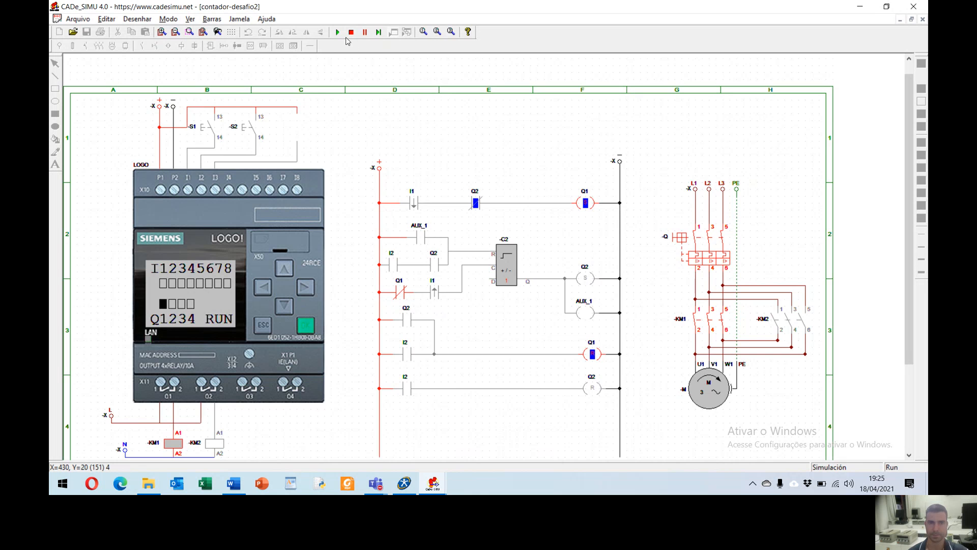
left_click(348, 36)
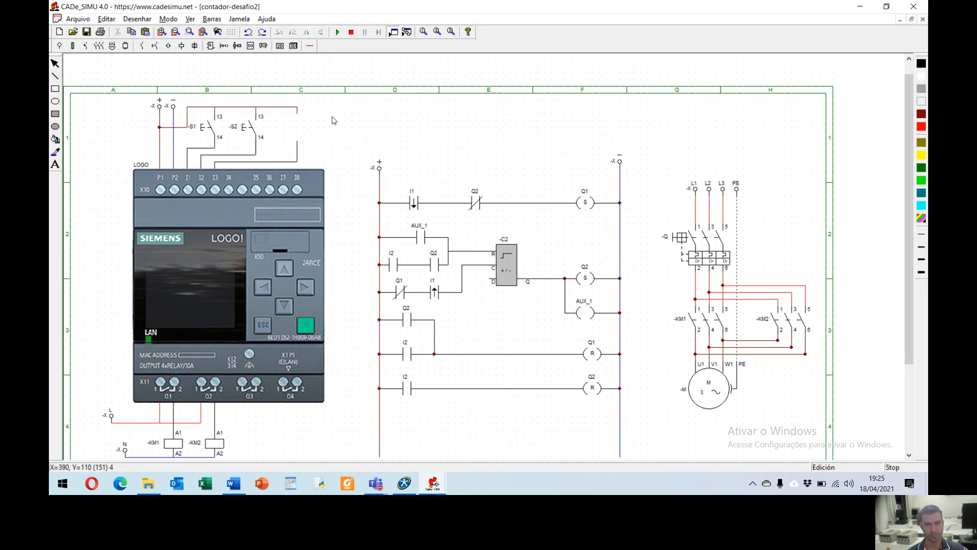
Step: Switch to the Teams meeting window and stop sharing the screen
key("alt+Tab")
key("alt+Tab")
key("alt+Tab")
key("alt+Tab")
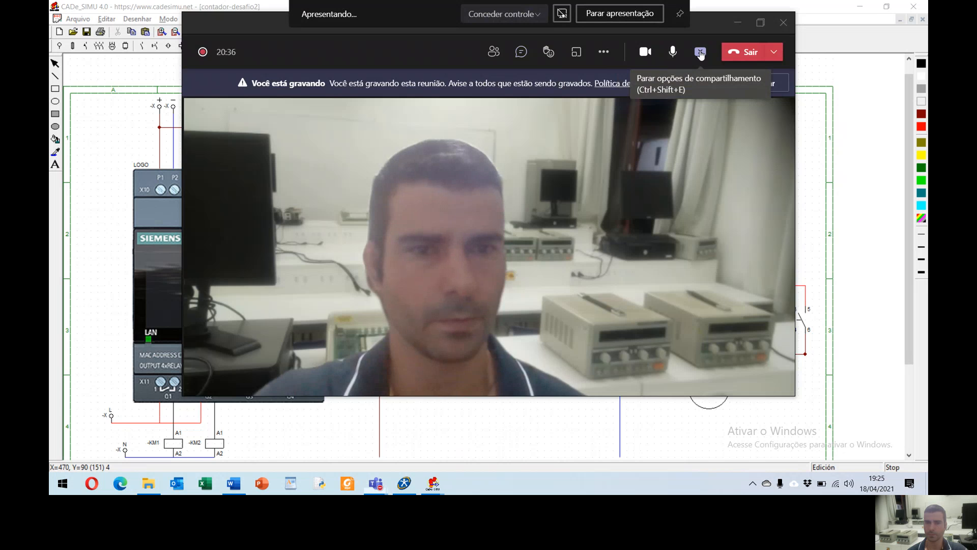
left_click(700, 53)
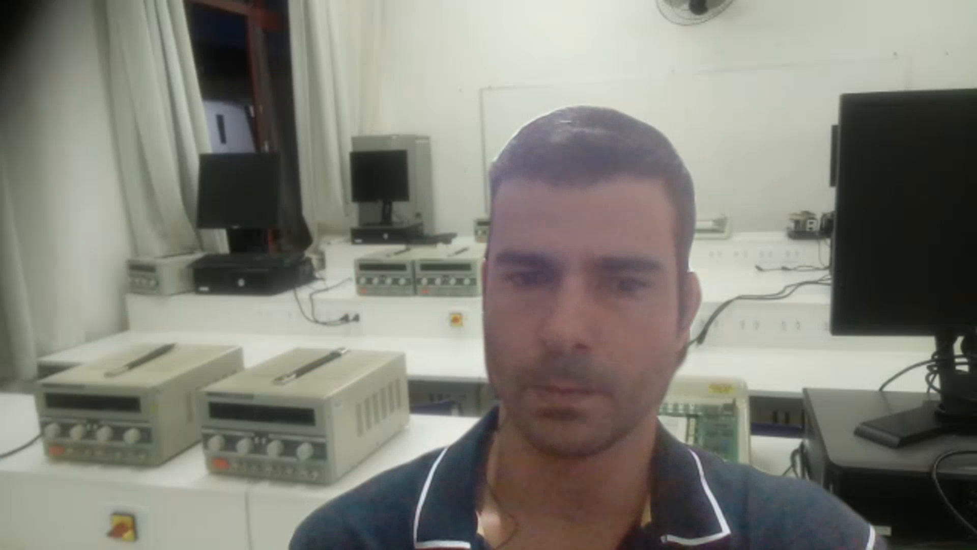